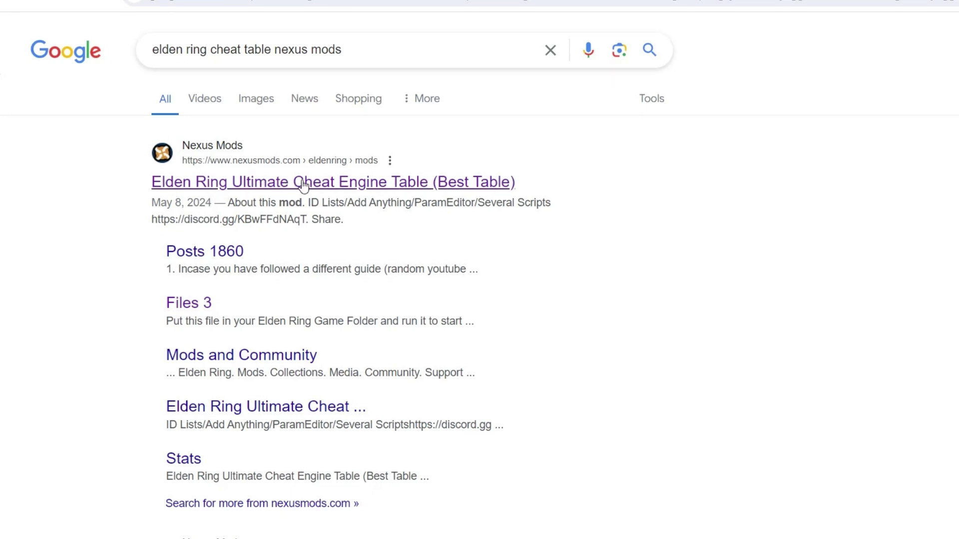
From the cheat table mod's Files tab, manually download the main Hexinton v1.10.1 file via Slow Download
click(327, 182)
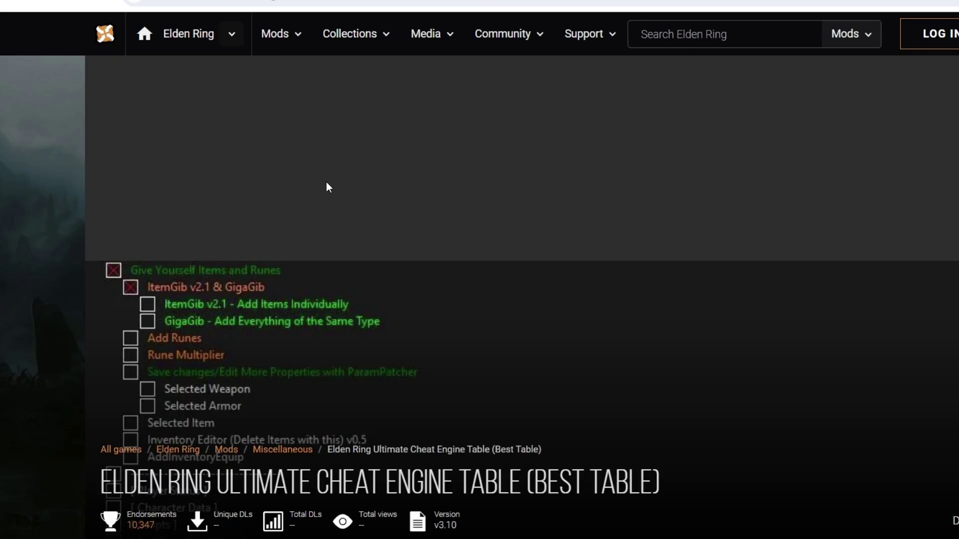
scroll(434, 218, down, 5)
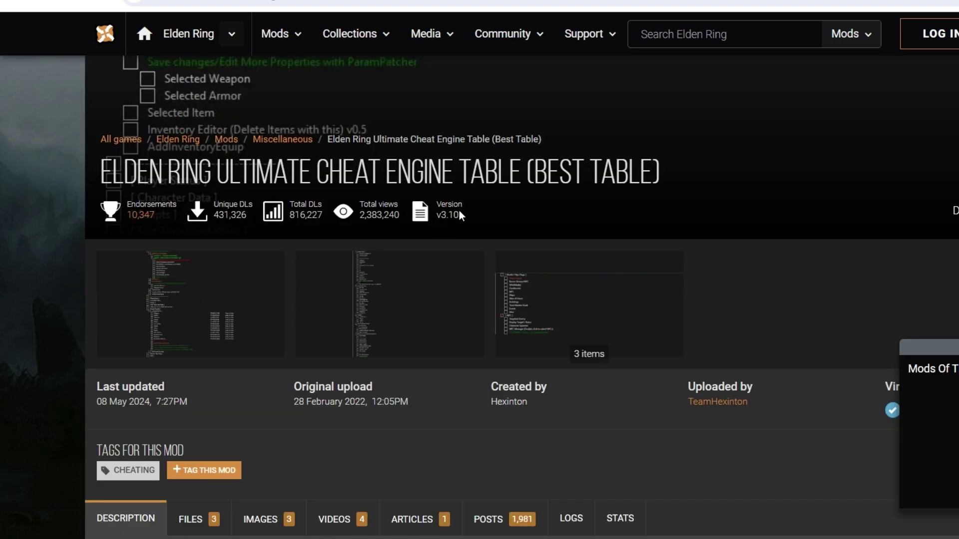
scroll(460, 213, down, 4)
click(206, 216)
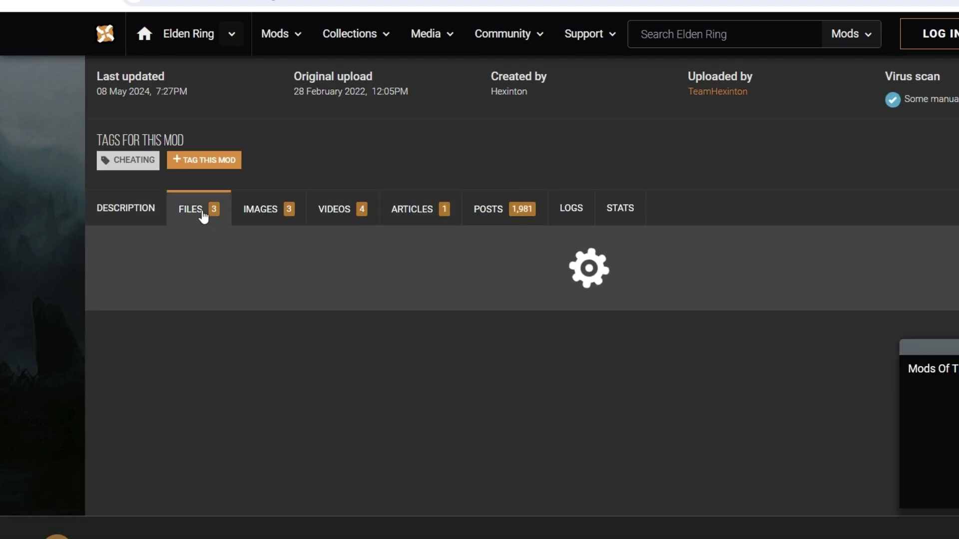
scroll(500, 223, down, 1)
scroll(499, 223, down, 2)
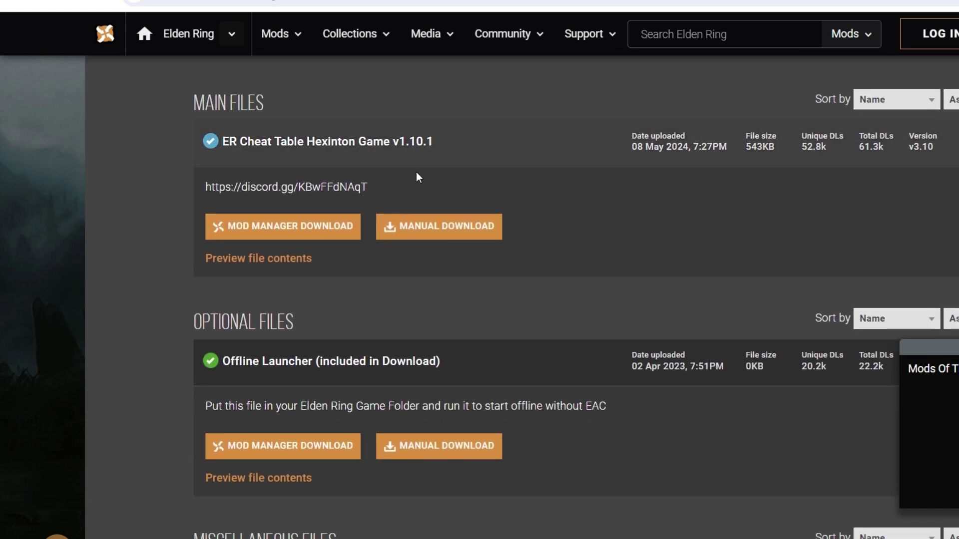
scroll(417, 176, down, 1)
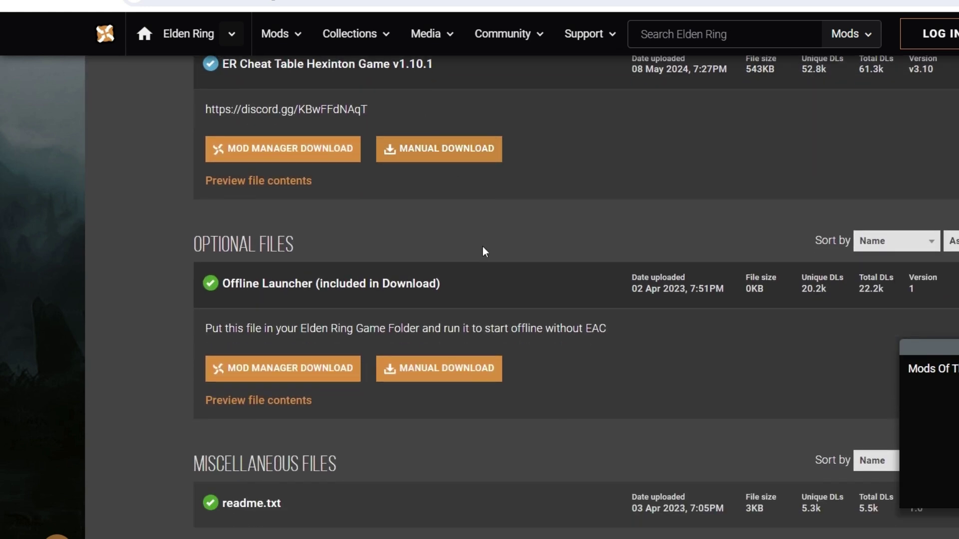
scroll(483, 246, down, 1)
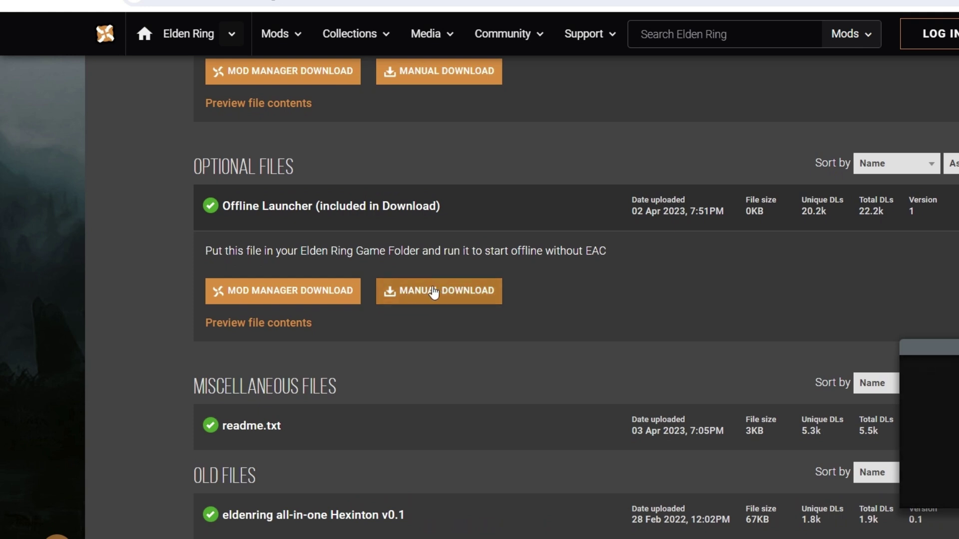
scroll(457, 266, up, 2)
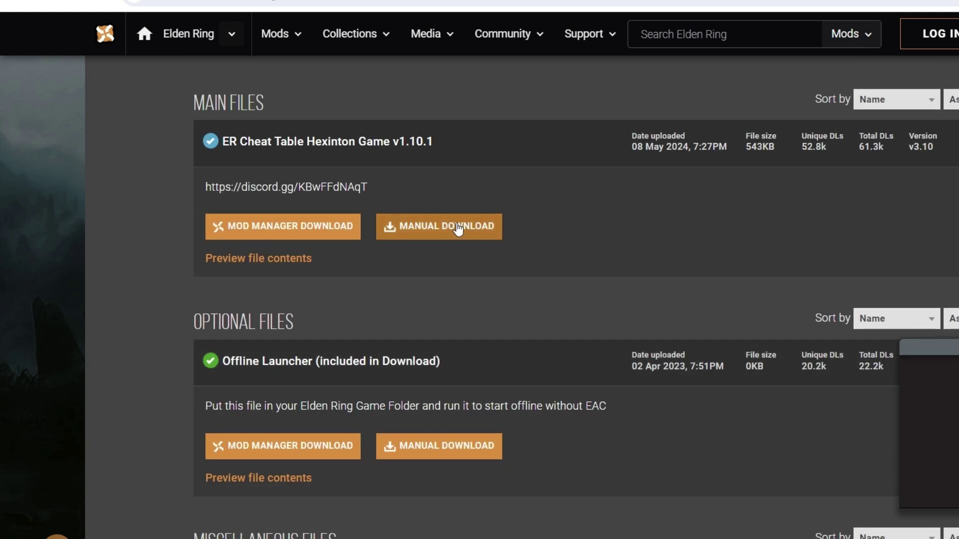
click(457, 228)
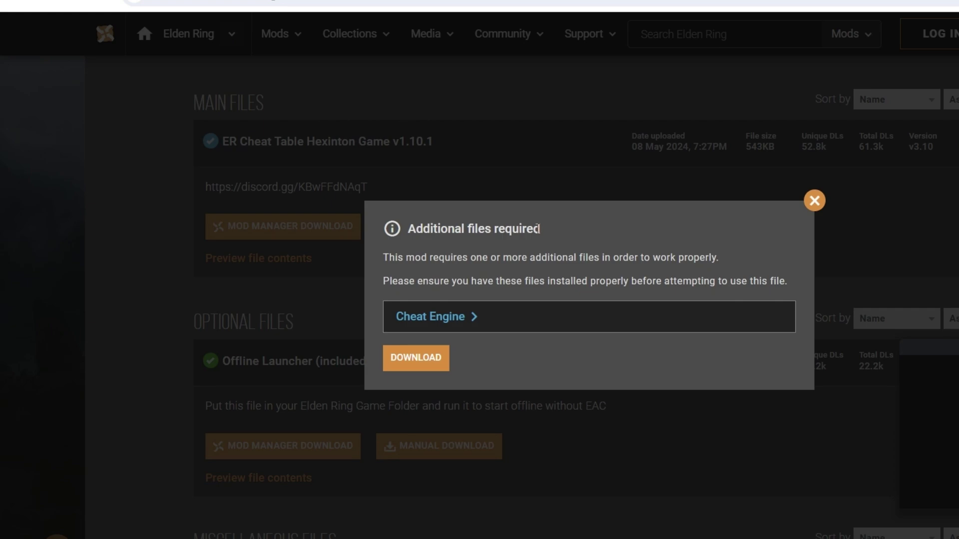
click(814, 203)
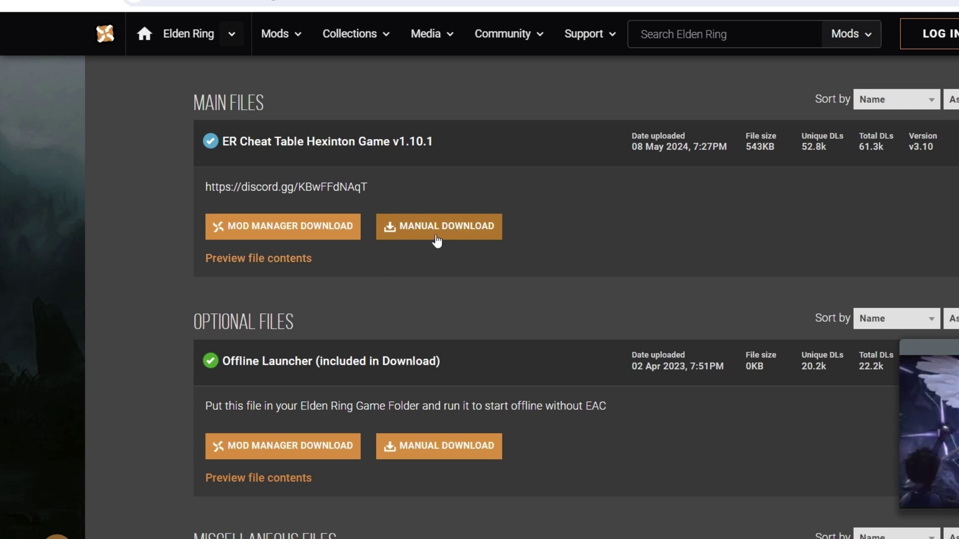
click(438, 234)
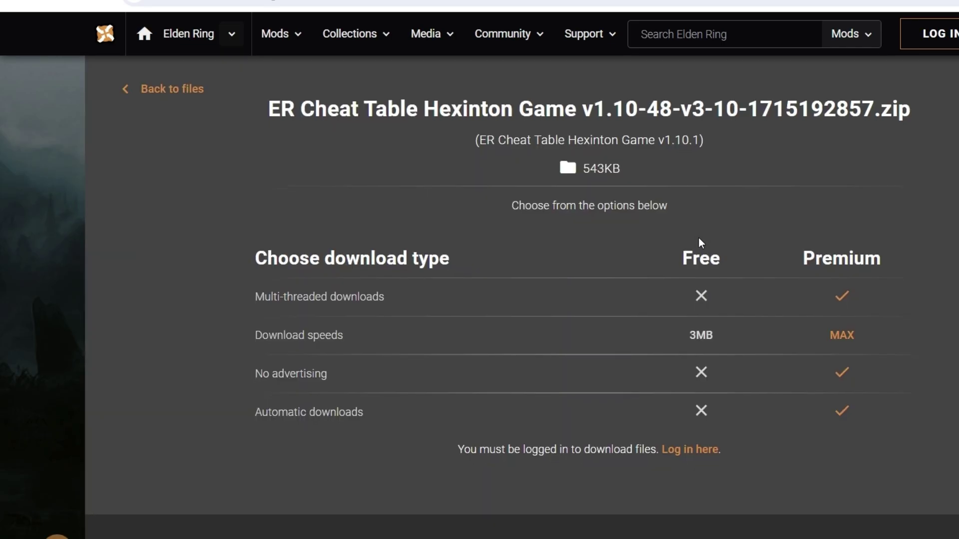
scroll(719, 255, down, 2)
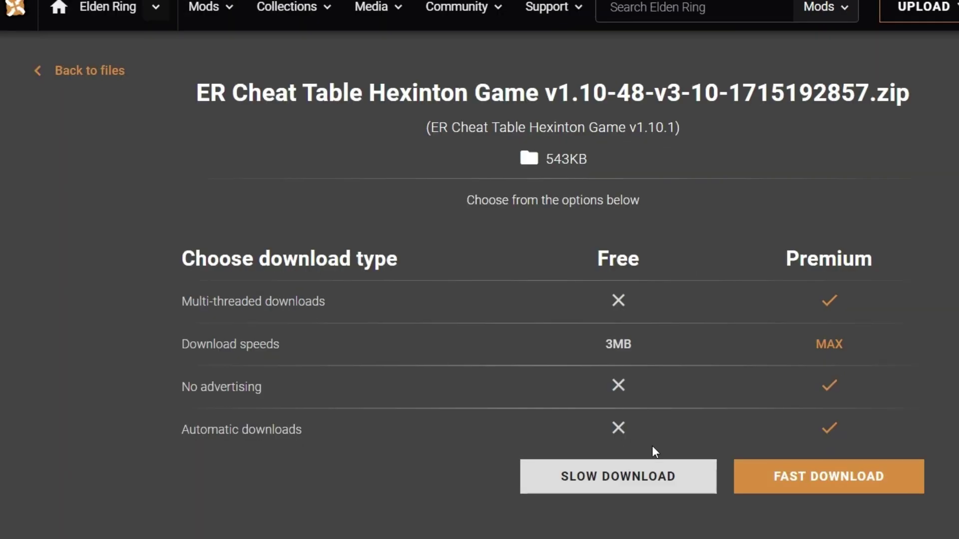
click(620, 476)
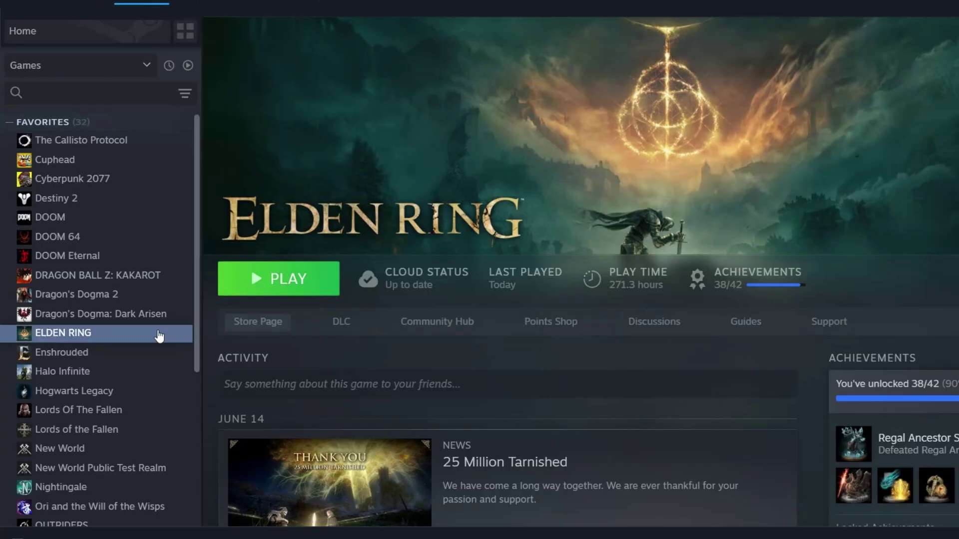
Browse Elden Ring's local files from its Steam library Manage menu
right_click(108, 338)
mouse_move(143, 428)
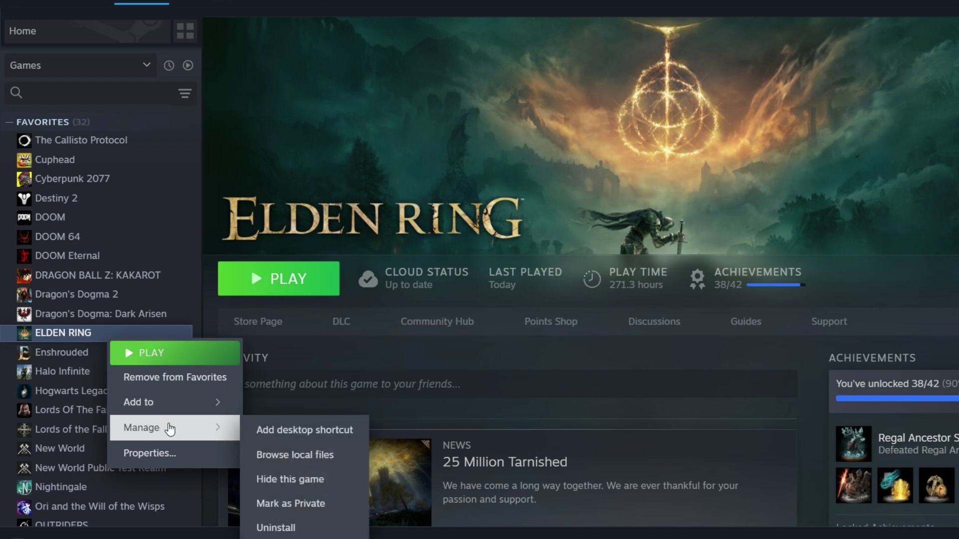
click(321, 455)
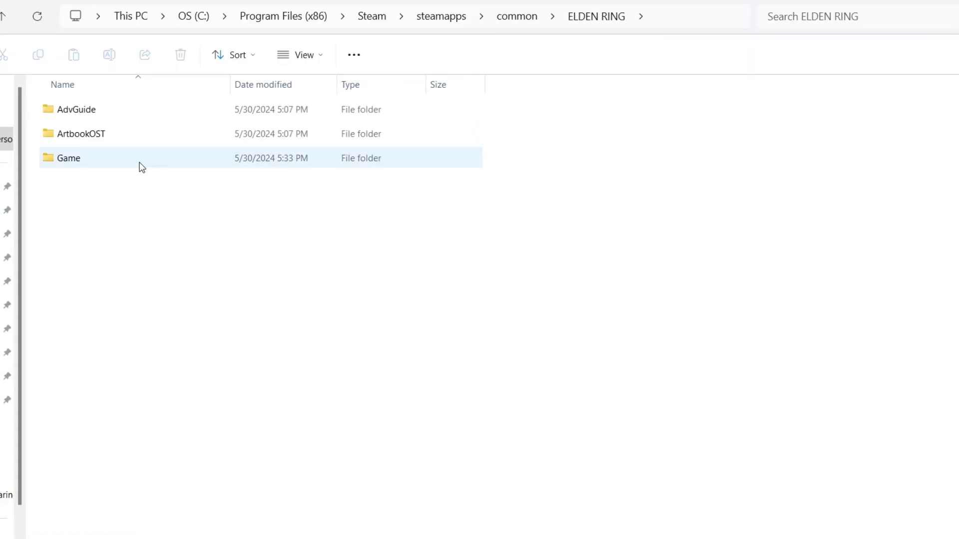
Drag offline_launcher from the WinRAR archive into Elden Ring's Game folder and select it
double_click(139, 163)
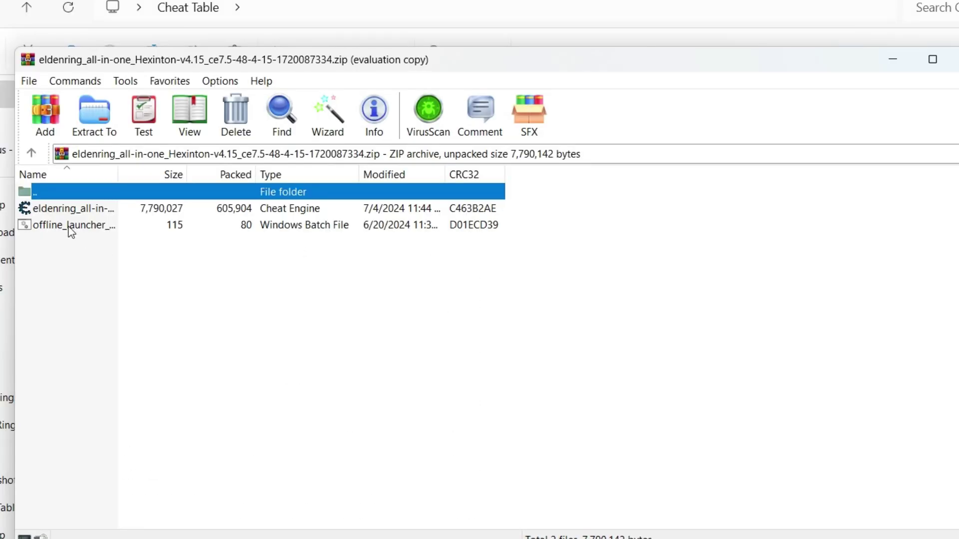
drag(69, 227, 96, 296)
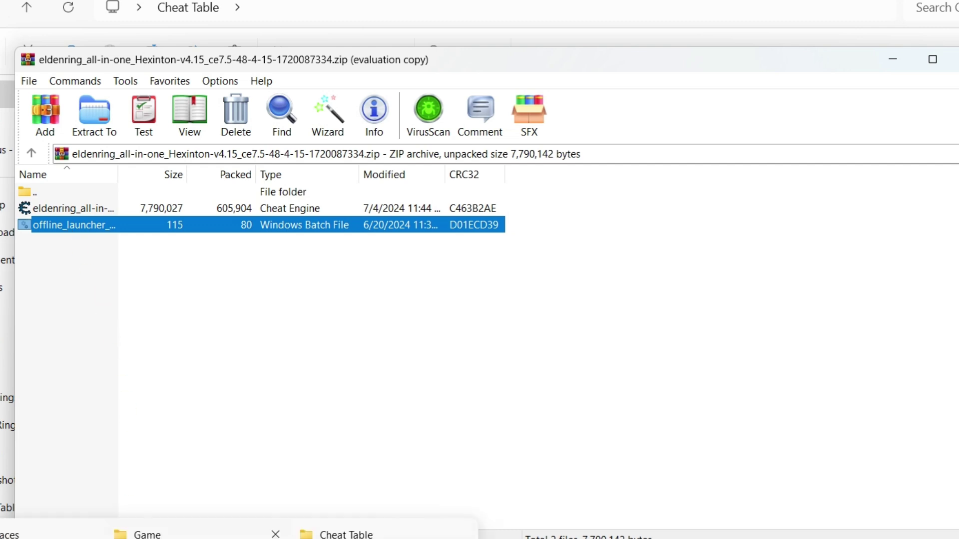
drag(147, 535, 762, 386)
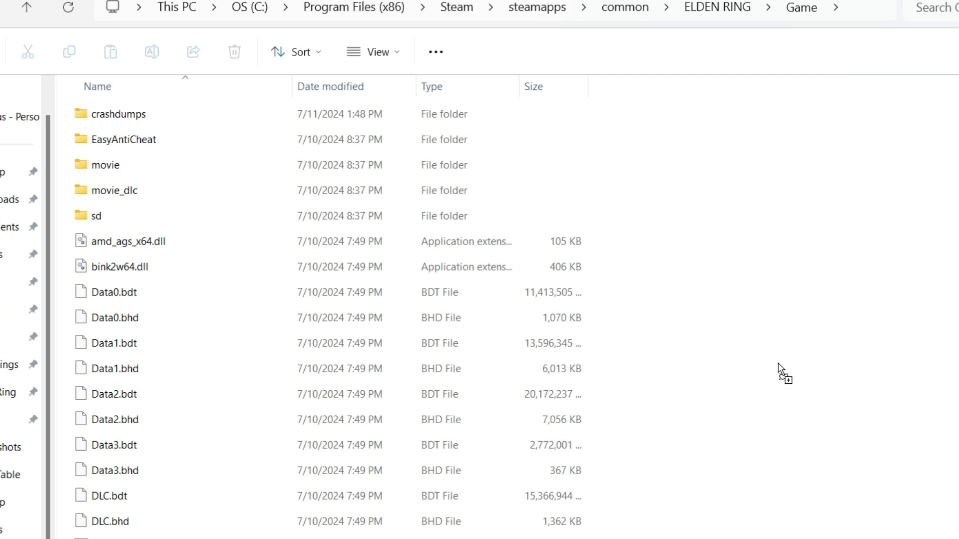
drag(762, 386, 765, 381)
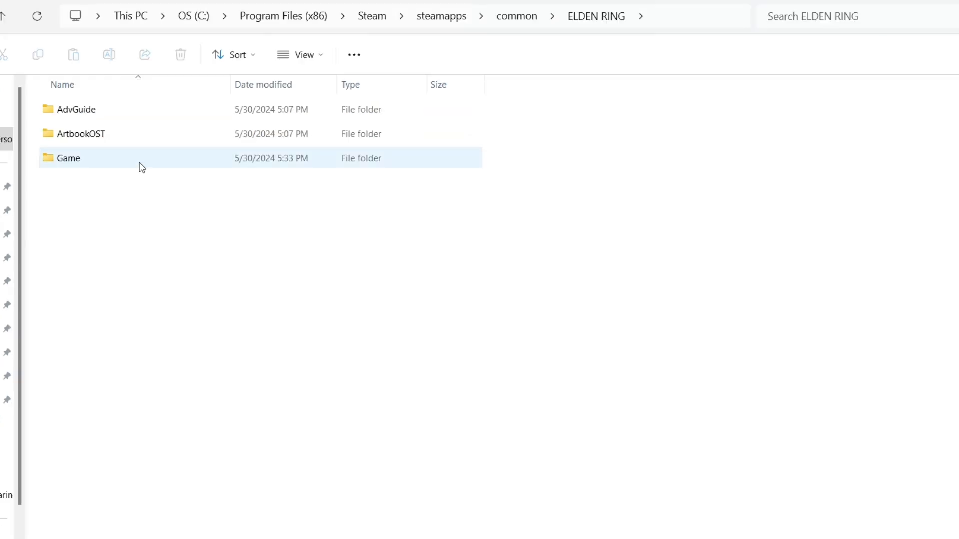
double_click(141, 161)
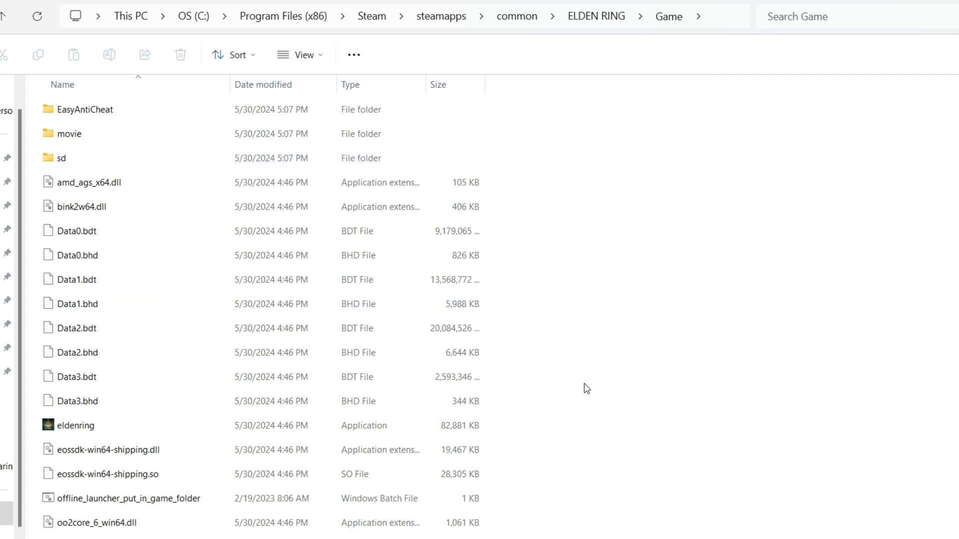
scroll(138, 461, down, 1)
click(128, 456)
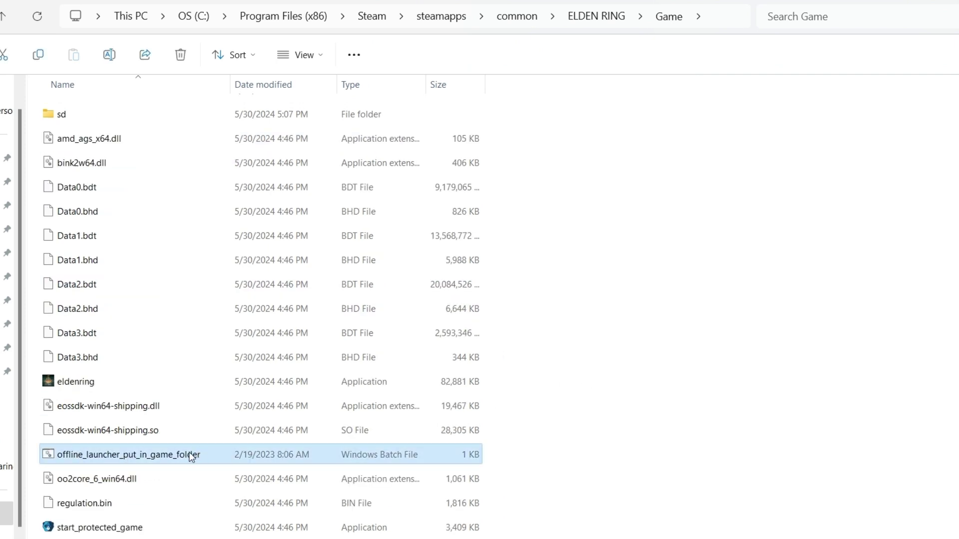
right_click(137, 453)
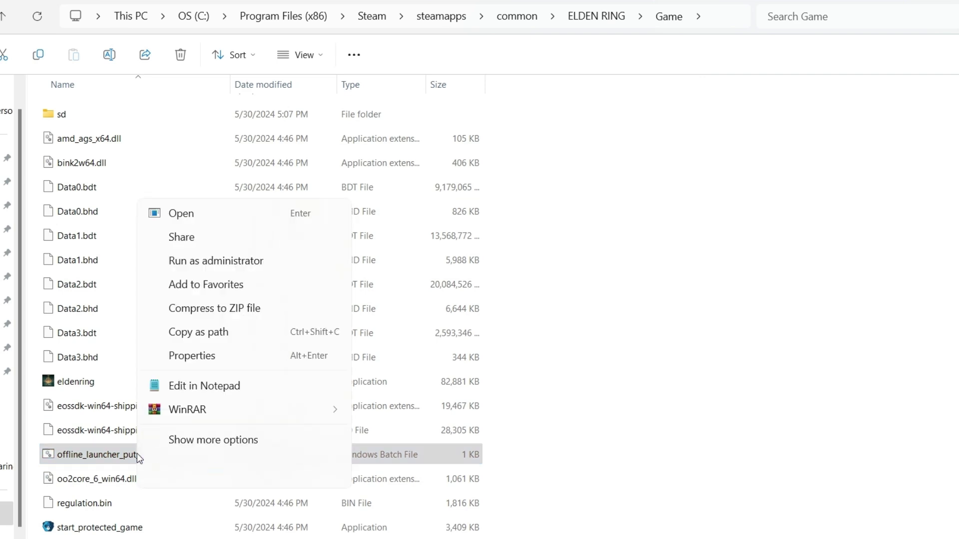
Expand the offline launcher's context menu with Show more options to run it
click(230, 441)
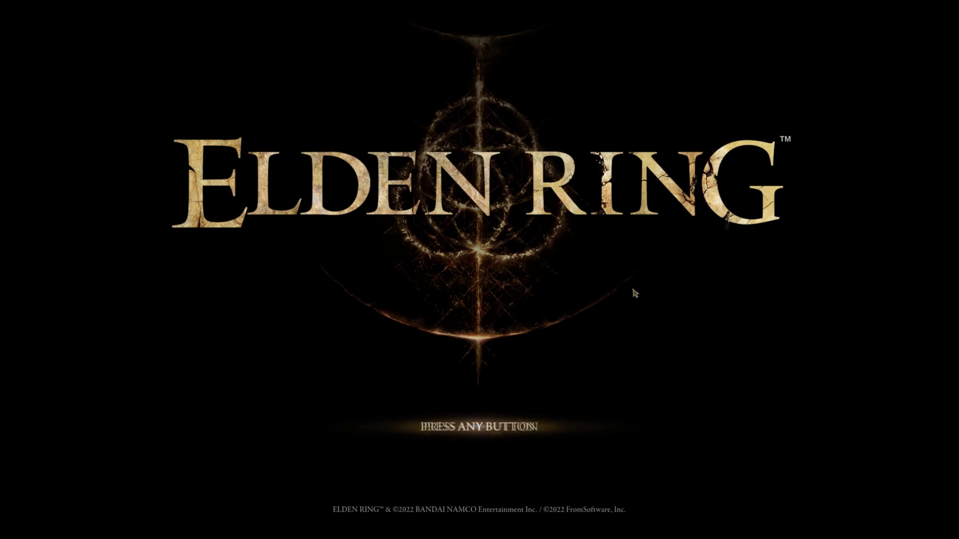
Dismiss Elden Ring's title screen prompt with Enter, continuing in offline mode
key(Return)
key(Return)
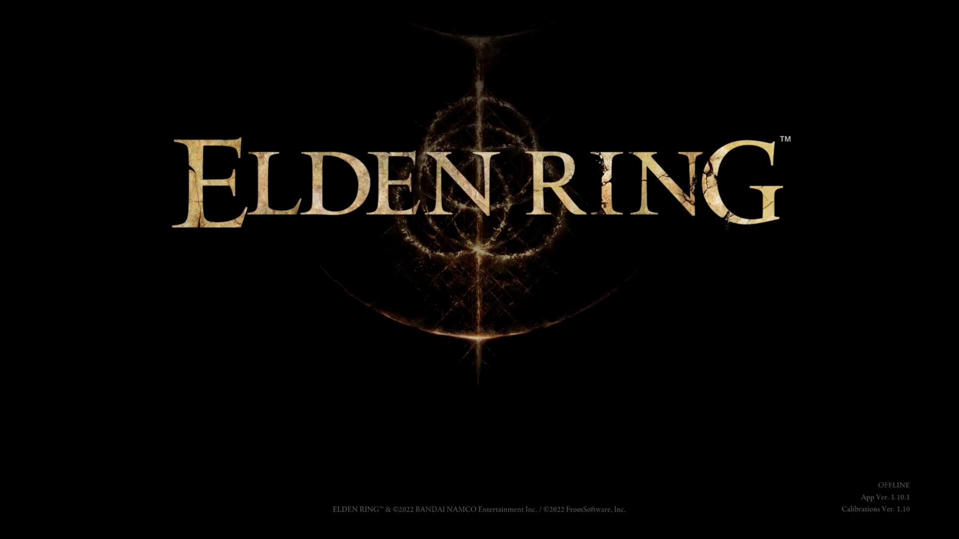